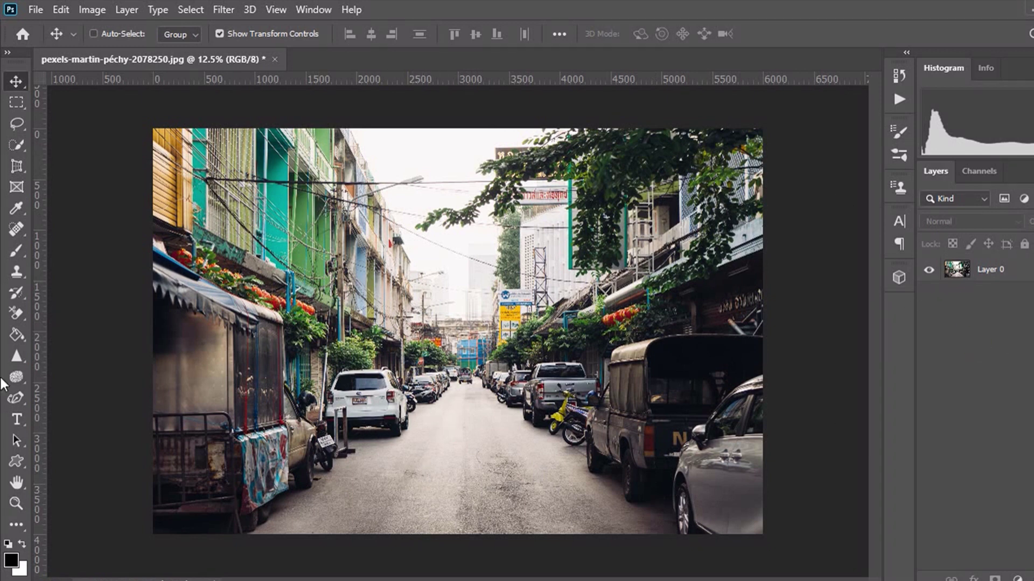
- Place white two-line 'WAY TO FUN LAND' text in Dutch801 Rm BT Bold on the road
{"action": "left_click", "coordinate": [16, 419]}
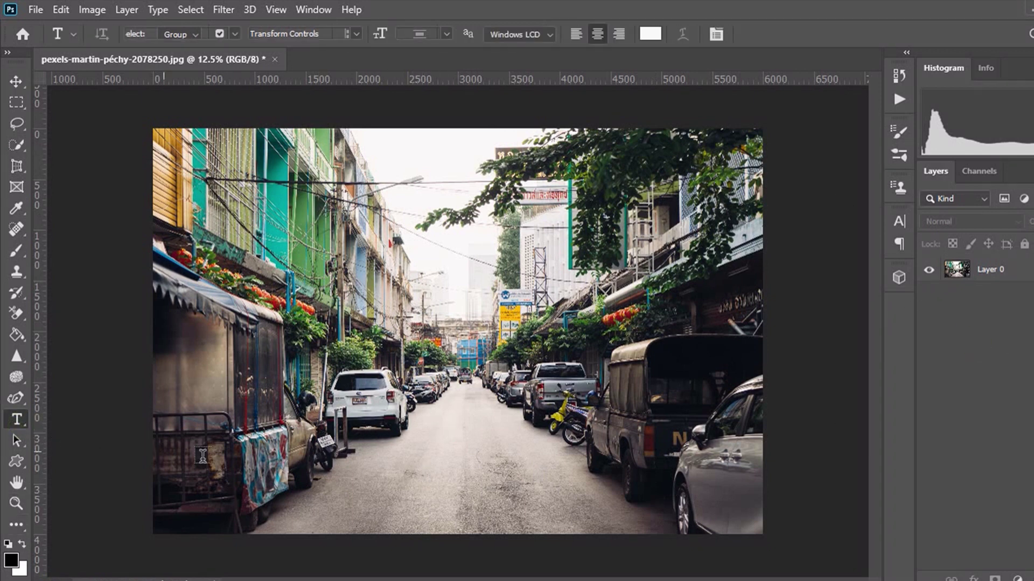
{"action": "left_click_drag", "start_coordinate": [375, 462], "coordinate": [571, 510]}
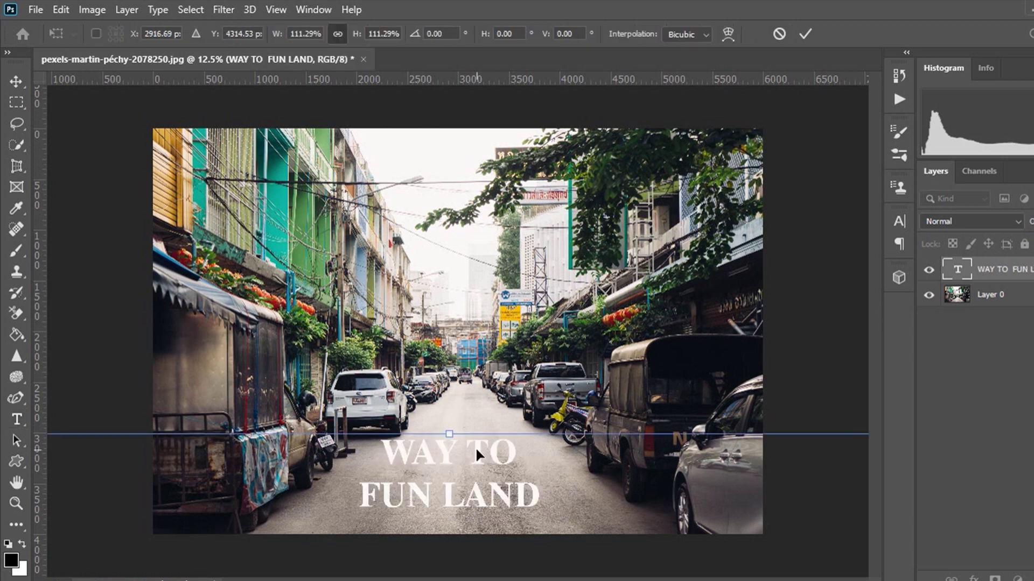
{"action": "left_click", "coordinate": [1015, 267]}
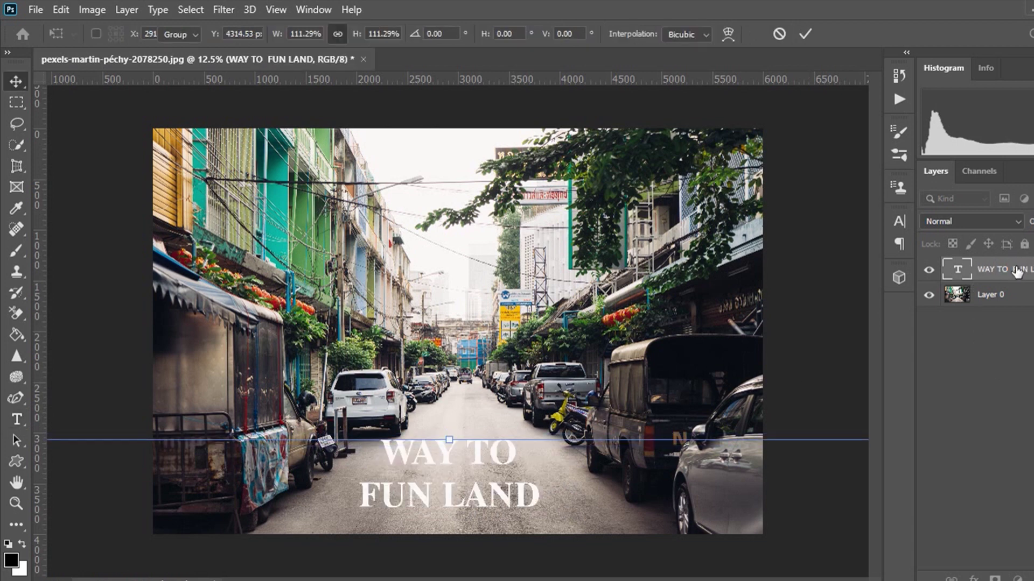
- Convert the text layer to a shape, scale it to 129.58%, and lower it toward the bottom
{"action": "right_click", "coordinate": [1016, 272]}
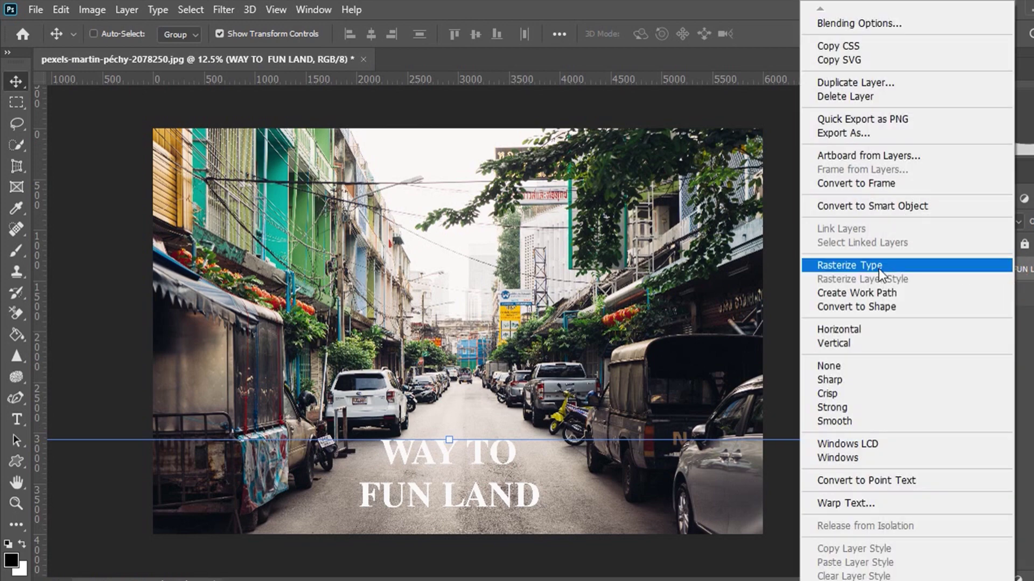
{"action": "left_click", "coordinate": [876, 315]}
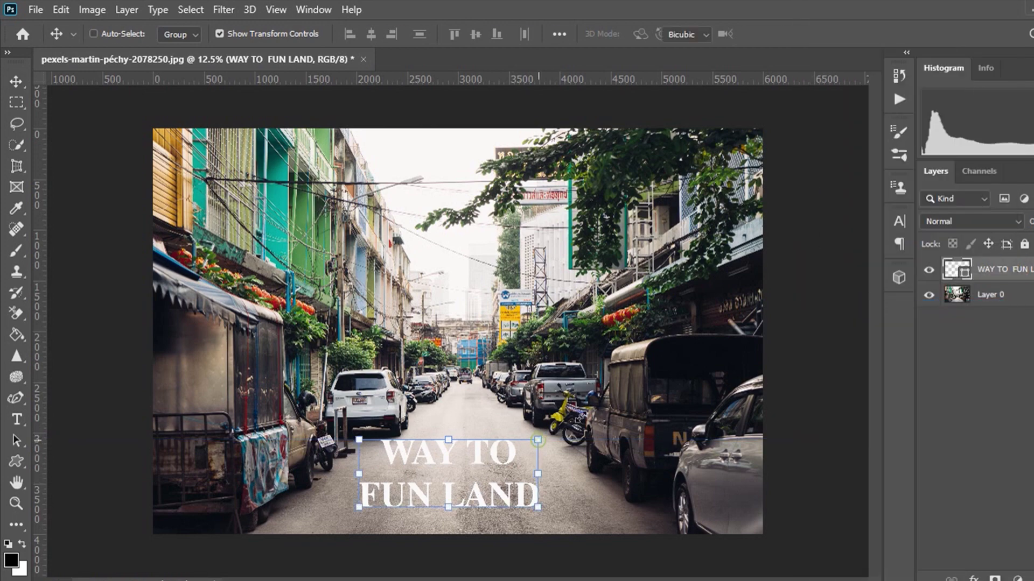
{"action": "key", "text": "ctrl+t"}
{"action": "left_click_drag", "start_coordinate": [538, 440], "coordinate": [591, 420]}
{"action": "mouse_move", "coordinate": [518, 437]}
{"action": "left_mouse_down"}
{"action": "mouse_move", "coordinate": [515, 467]}
{"action": "mouse_move", "coordinate": [515, 458]}
{"action": "left_mouse_up"}
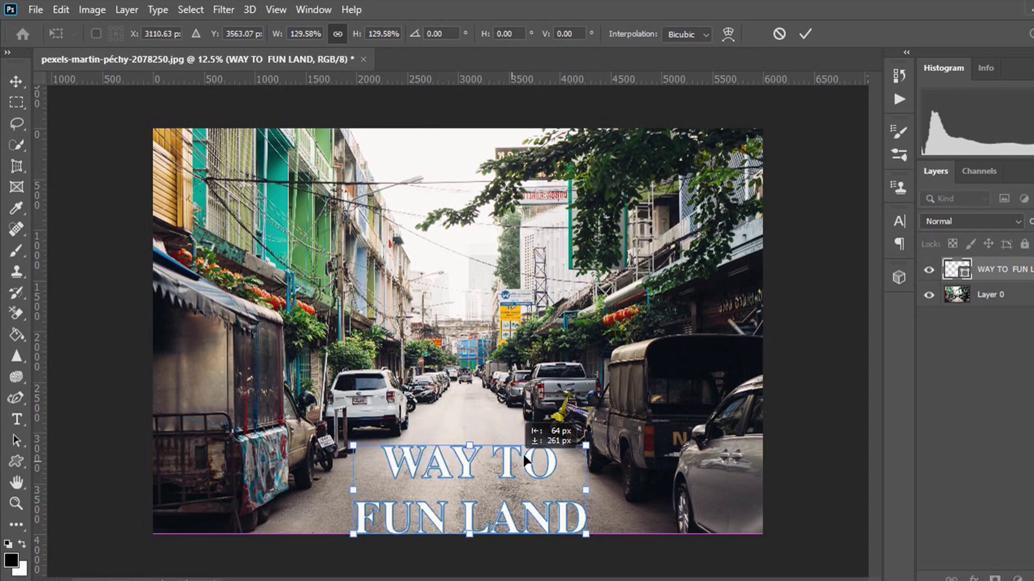
{"action": "left_click_drag", "start_coordinate": [515, 458], "coordinate": [507, 455]}
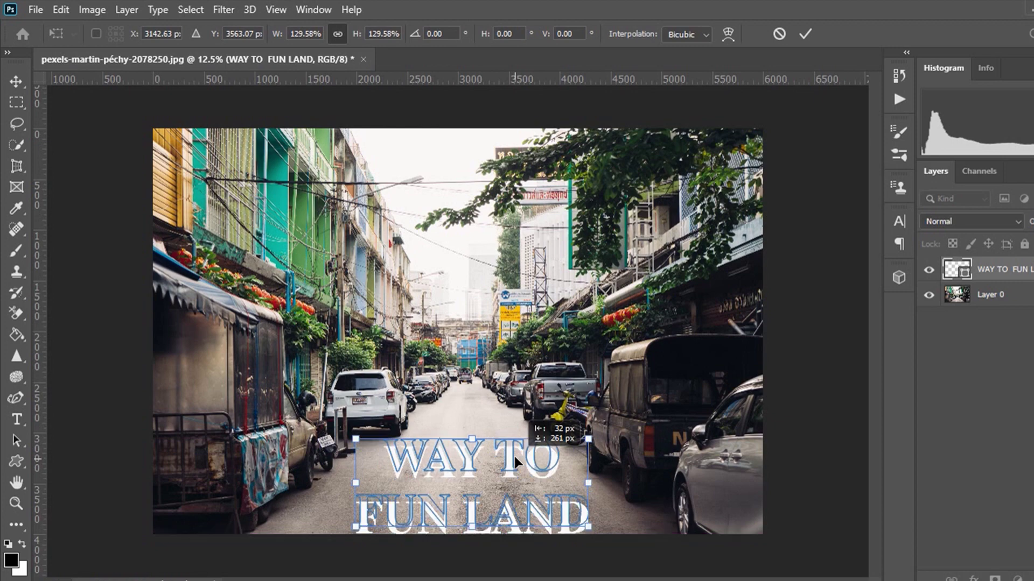
{"action": "right_click", "coordinate": [509, 457]}
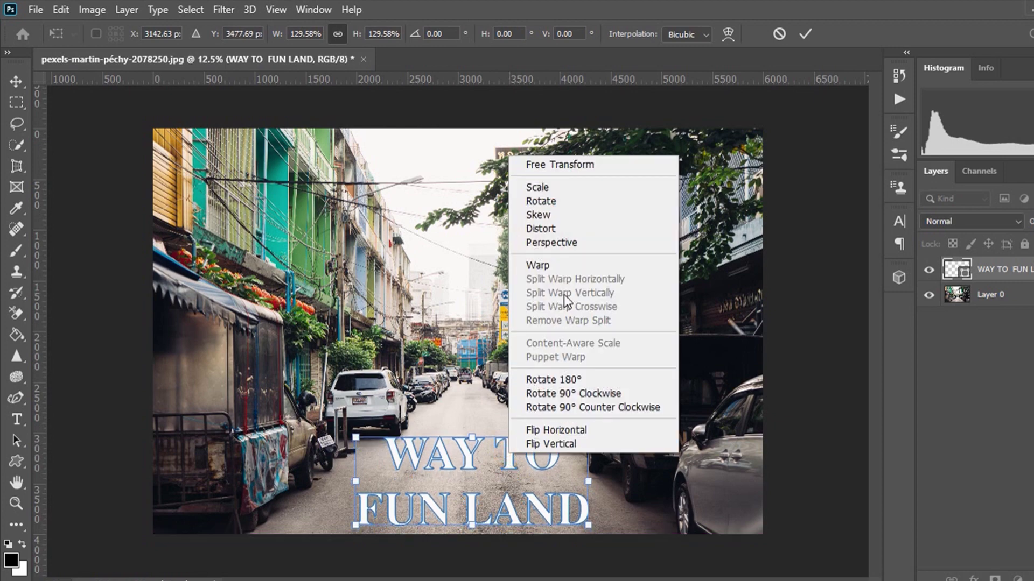
- Warp the text, stretching the bottom corners of FUN LAND outward
{"action": "left_click", "coordinate": [570, 264]}
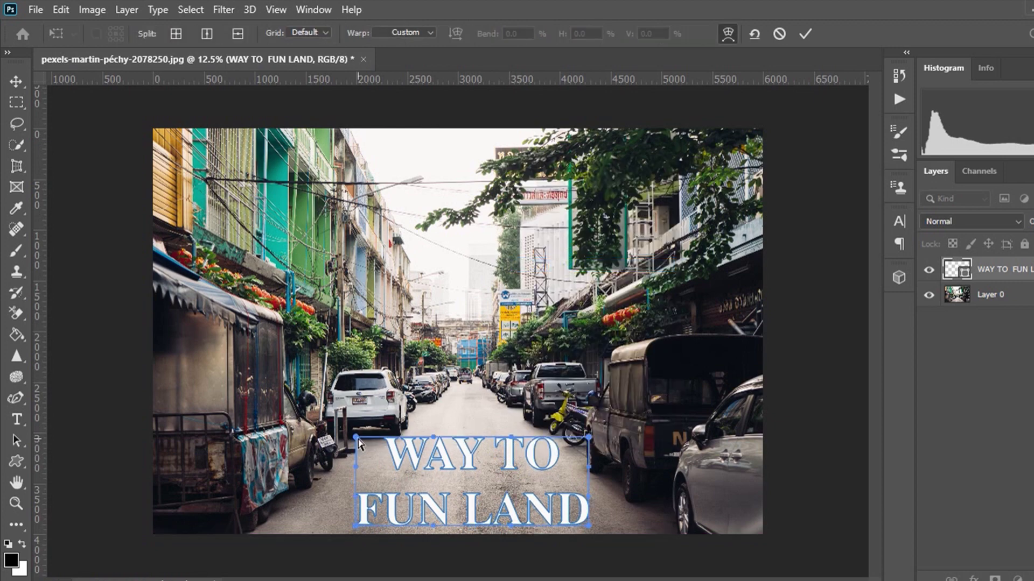
{"action": "left_click_drag", "start_coordinate": [353, 528], "coordinate": [296, 533]}
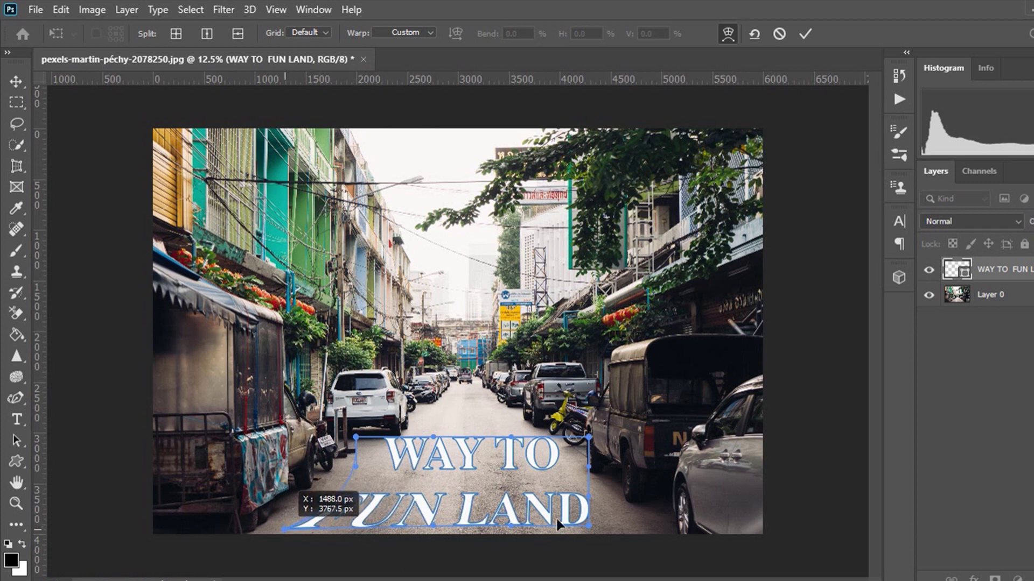
{"action": "left_click_drag", "start_coordinate": [296, 533], "coordinate": [269, 537]}
{"action": "left_click_drag", "start_coordinate": [589, 530], "coordinate": [636, 525]}
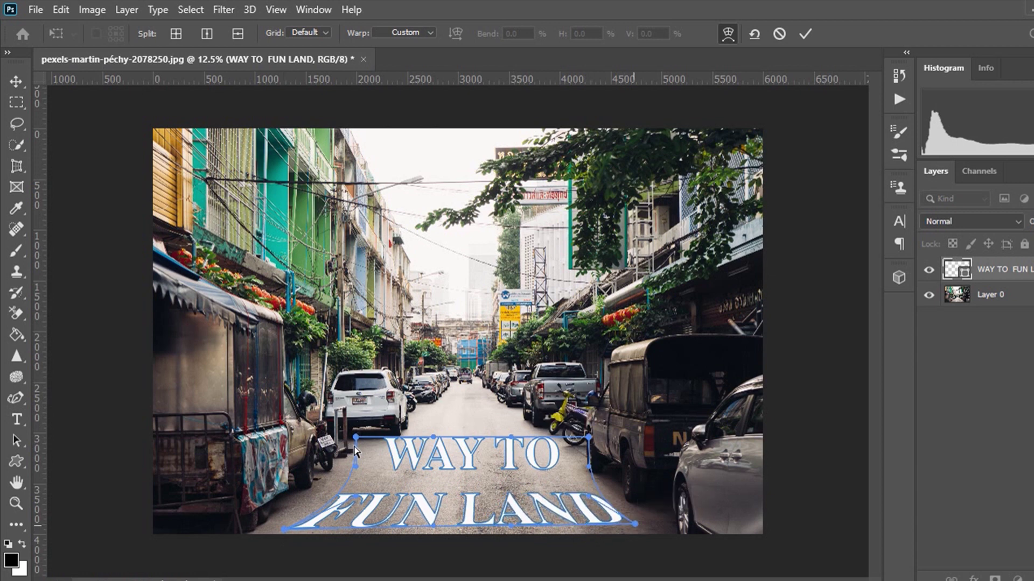
- Pull the top corners of WAY TO inward and reshape the warp's left side curve
{"action": "left_click_drag", "start_coordinate": [355, 437], "coordinate": [412, 441]}
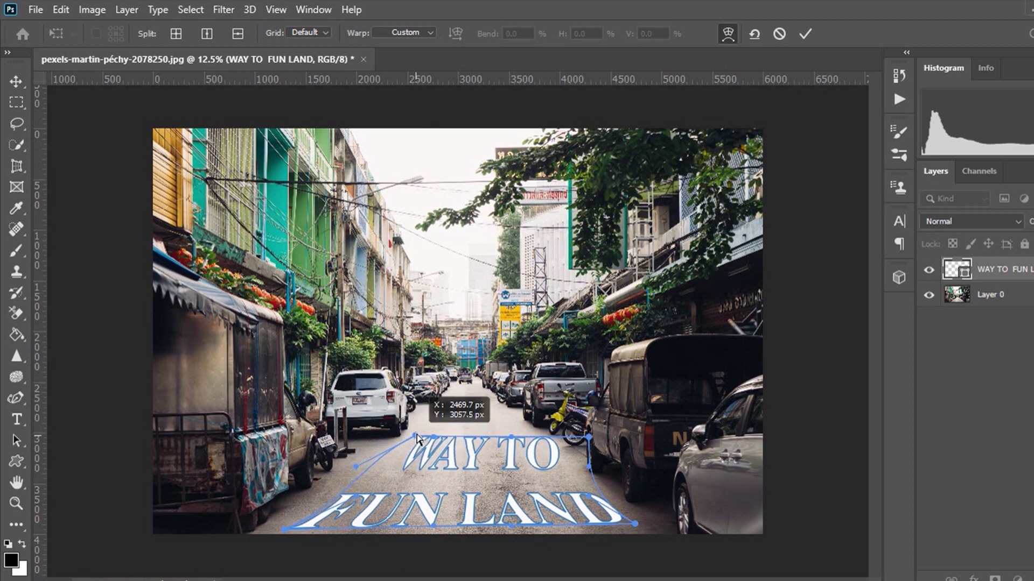
{"action": "left_click_drag", "start_coordinate": [355, 465], "coordinate": [367, 476]}
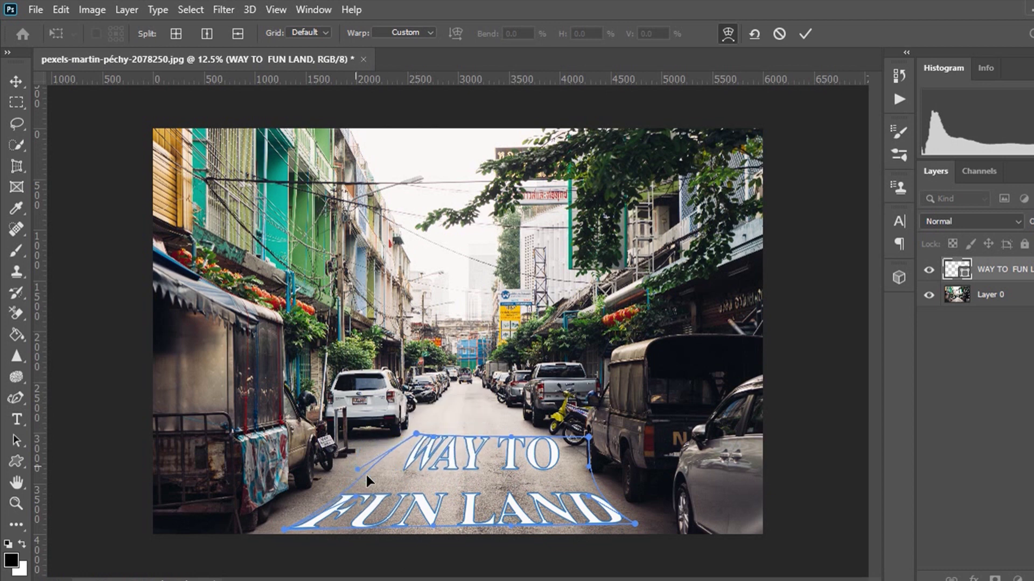
{"action": "left_click_drag", "start_coordinate": [367, 476], "coordinate": [357, 474]}
{"action": "left_click_drag", "start_coordinate": [416, 434], "coordinate": [359, 470]}
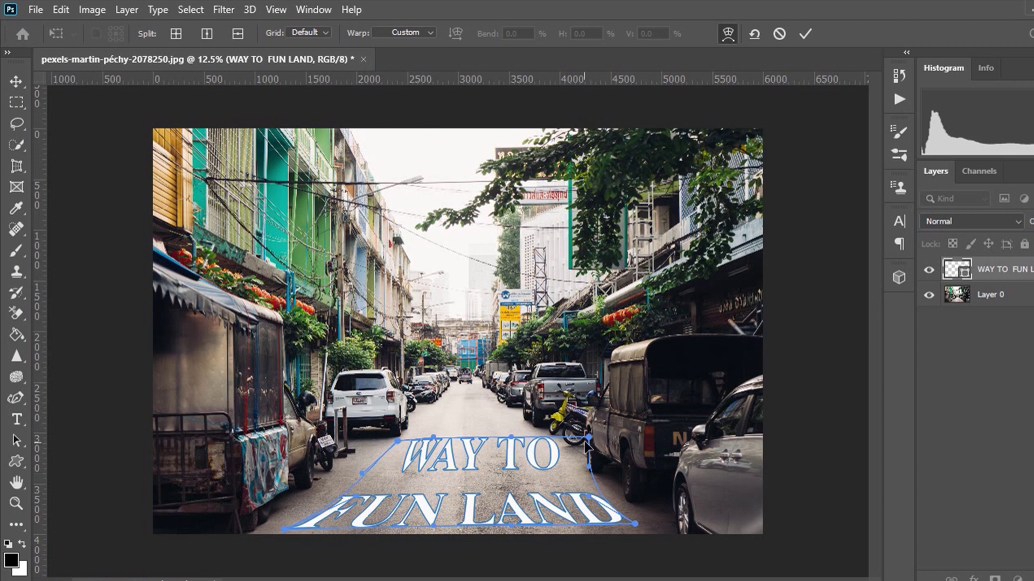
{"action": "left_click_drag", "start_coordinate": [575, 441], "coordinate": [554, 442]}
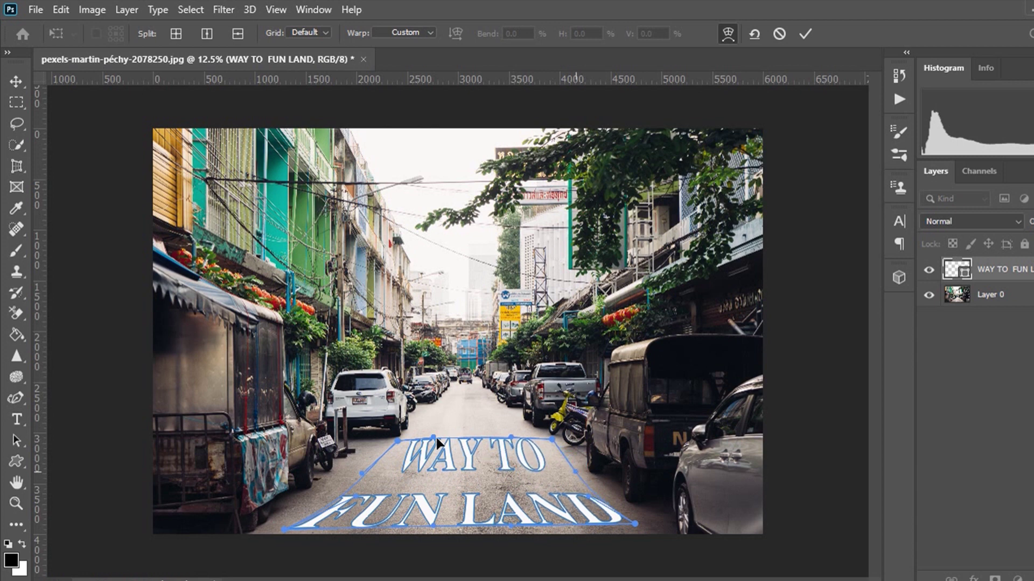
- Refine the warp's top edge and top corners above WAY TO to match the road perspective
{"action": "left_click_drag", "start_coordinate": [436, 438], "coordinate": [438, 448]}
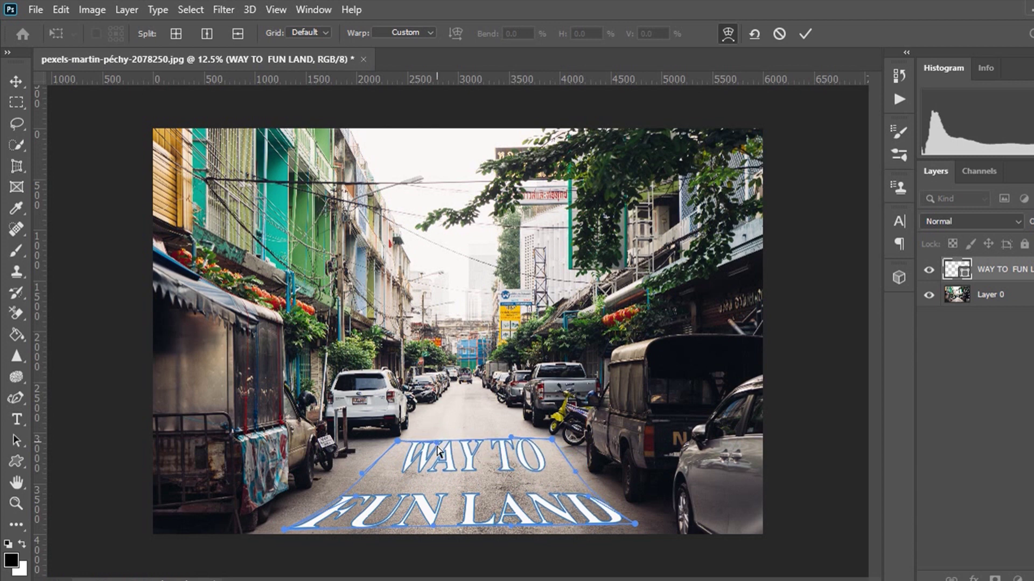
{"action": "left_click_drag", "start_coordinate": [510, 438], "coordinate": [506, 442]}
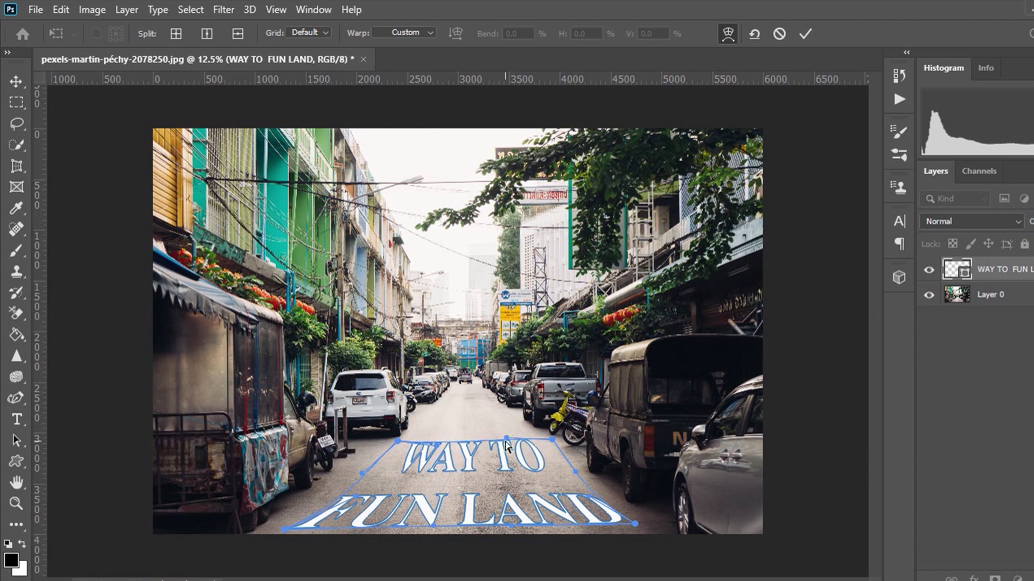
{"action": "left_click_drag", "start_coordinate": [442, 443], "coordinate": [441, 440]}
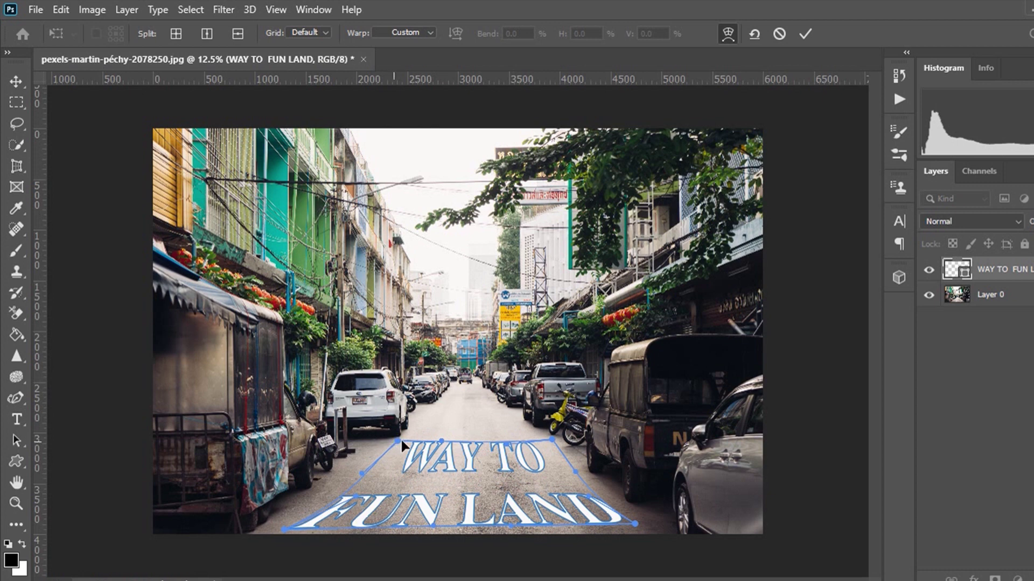
{"action": "left_click_drag", "start_coordinate": [397, 441], "coordinate": [392, 460]}
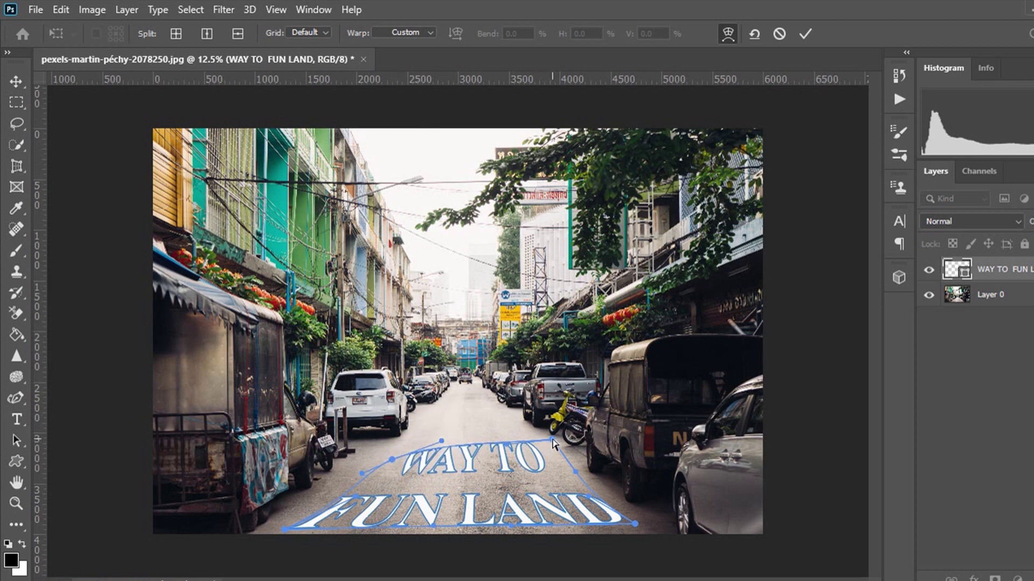
{"action": "left_click_drag", "start_coordinate": [552, 444], "coordinate": [549, 453]}
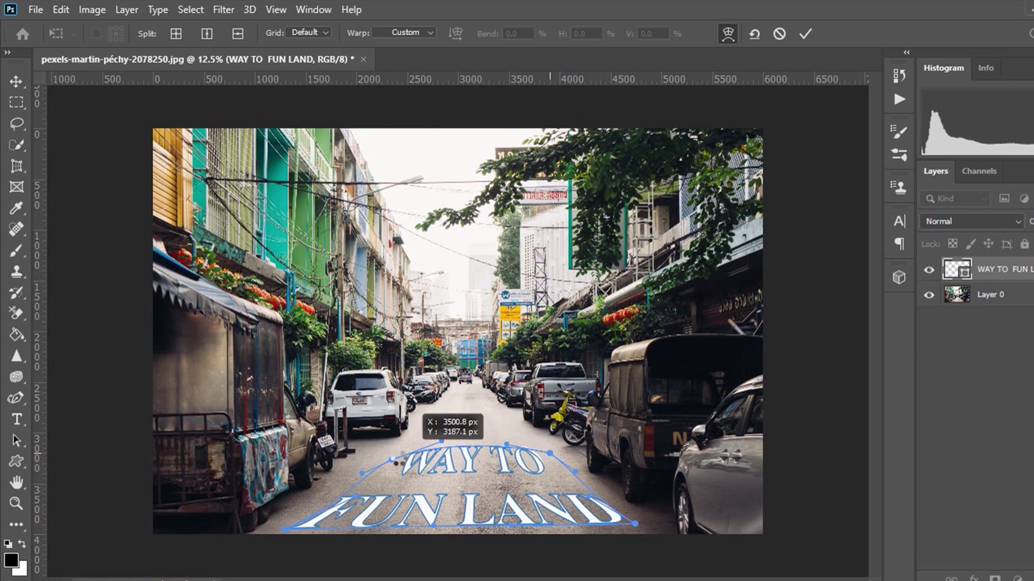
{"action": "left_click_drag", "start_coordinate": [395, 457], "coordinate": [392, 452]}
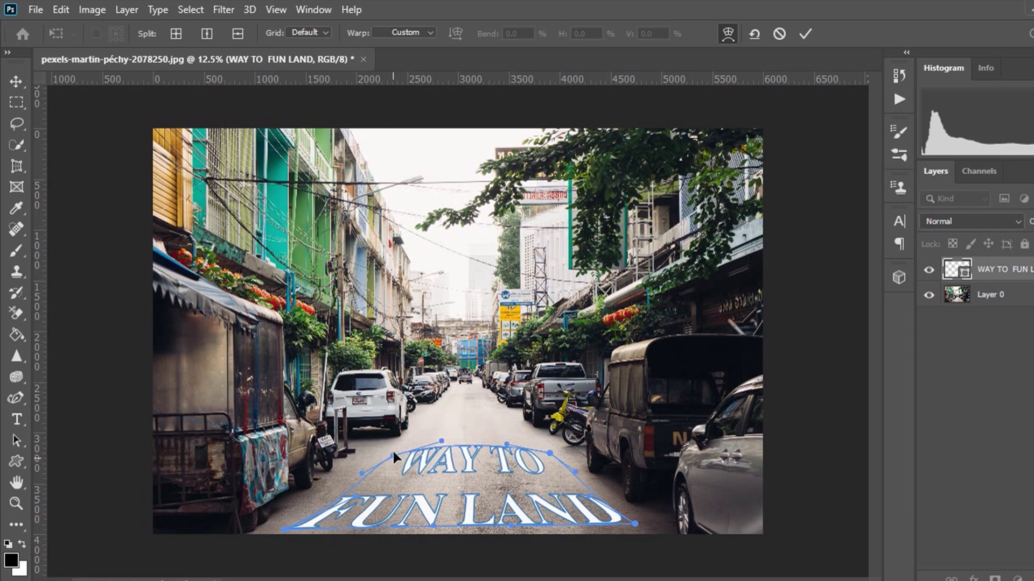
{"action": "left_click_drag", "start_coordinate": [393, 458], "coordinate": [367, 476]}
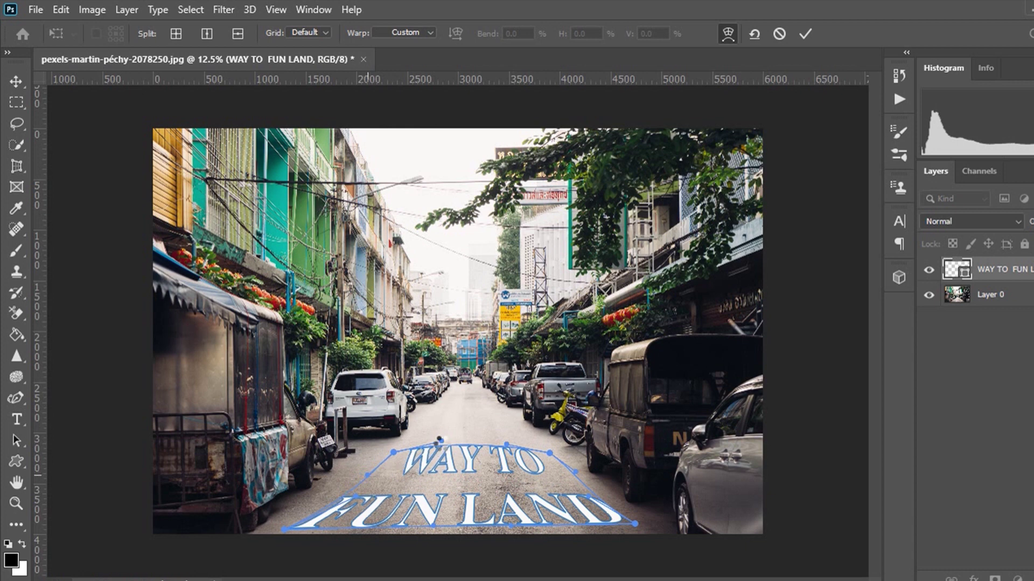
{"action": "left_click_drag", "start_coordinate": [442, 441], "coordinate": [446, 453]}
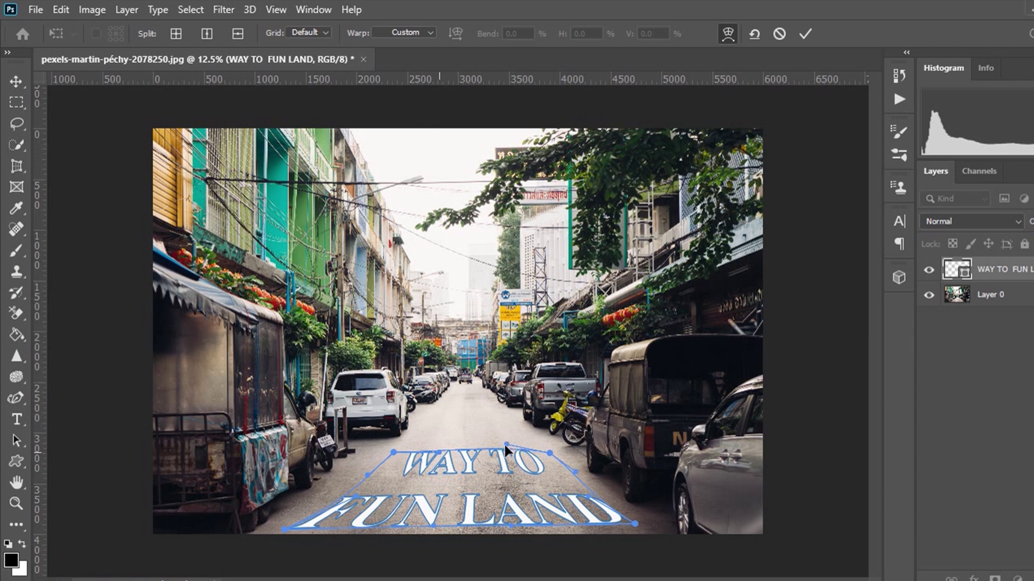
{"action": "left_click_drag", "start_coordinate": [505, 445], "coordinate": [502, 452]}
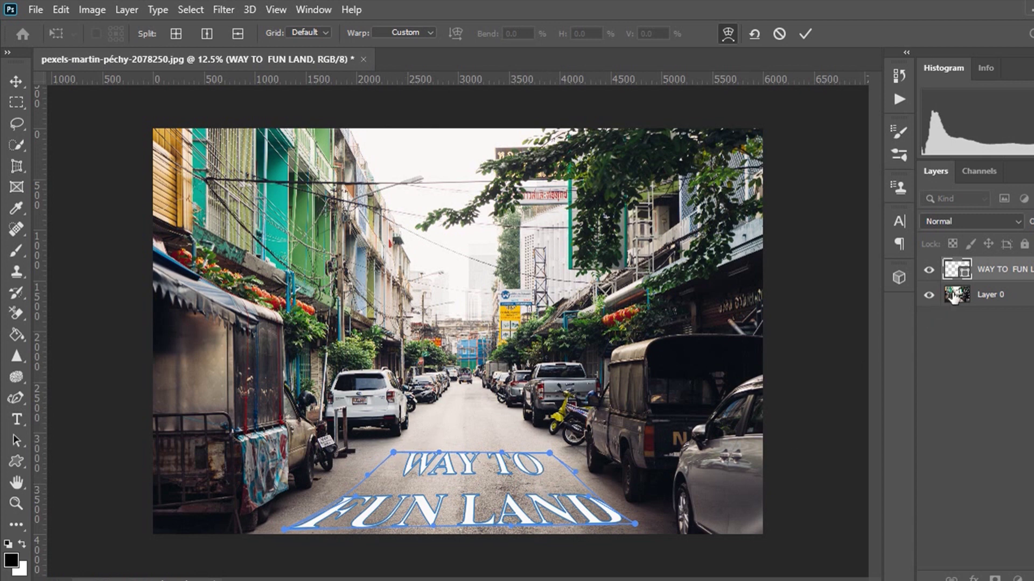
- Commit the perspective warp and bring up the text layer's Blending Options
{"action": "left_click", "coordinate": [994, 273]}
{"action": "key", "text": "Return"}
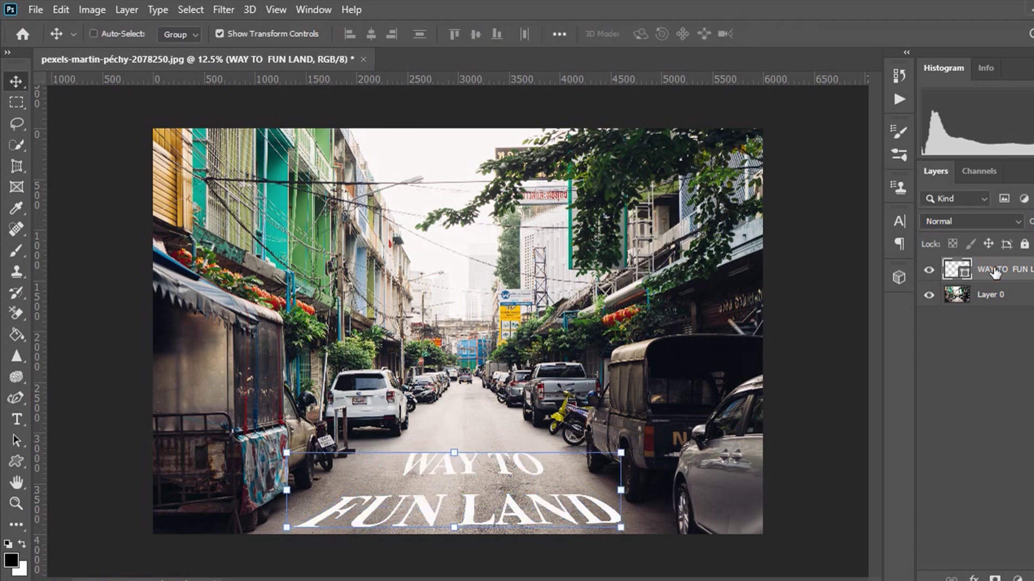
{"action": "right_click", "coordinate": [994, 269]}
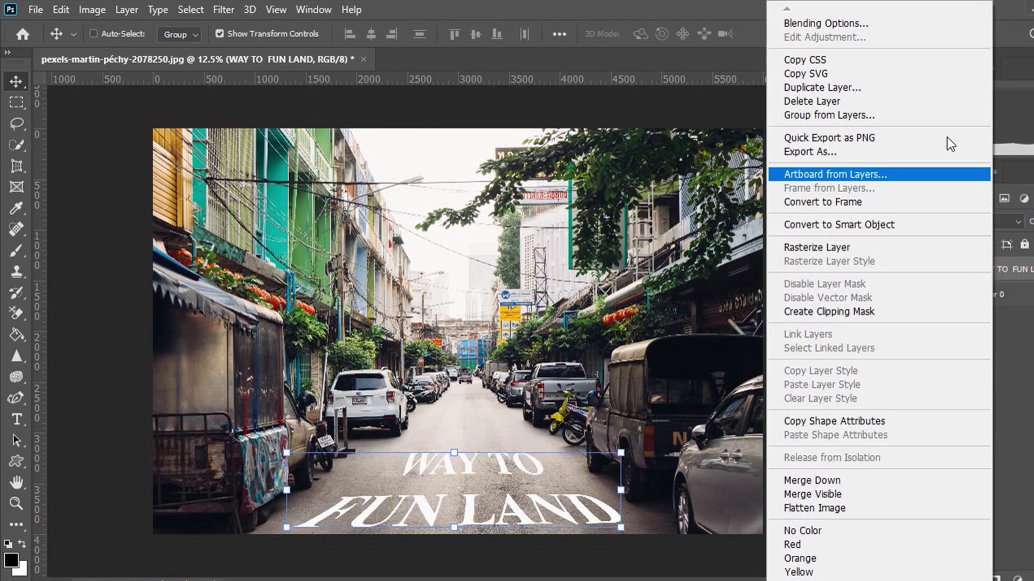
{"action": "left_click", "coordinate": [874, 23]}
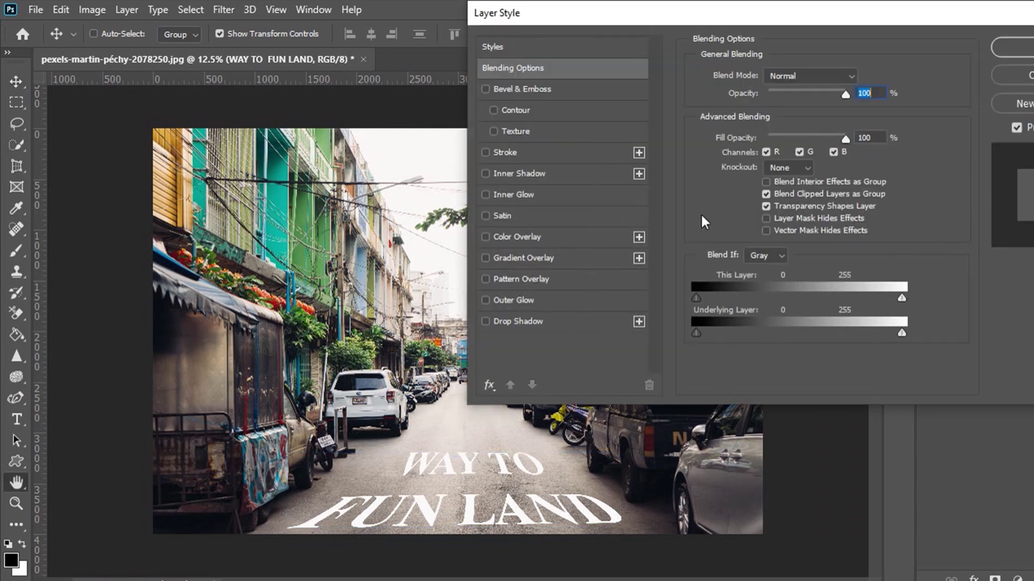
- Try out the Blend If sliders, then split This Layer's dark slider up to 153
{"action": "left_click_drag", "start_coordinate": [697, 300], "coordinate": [753, 298]}
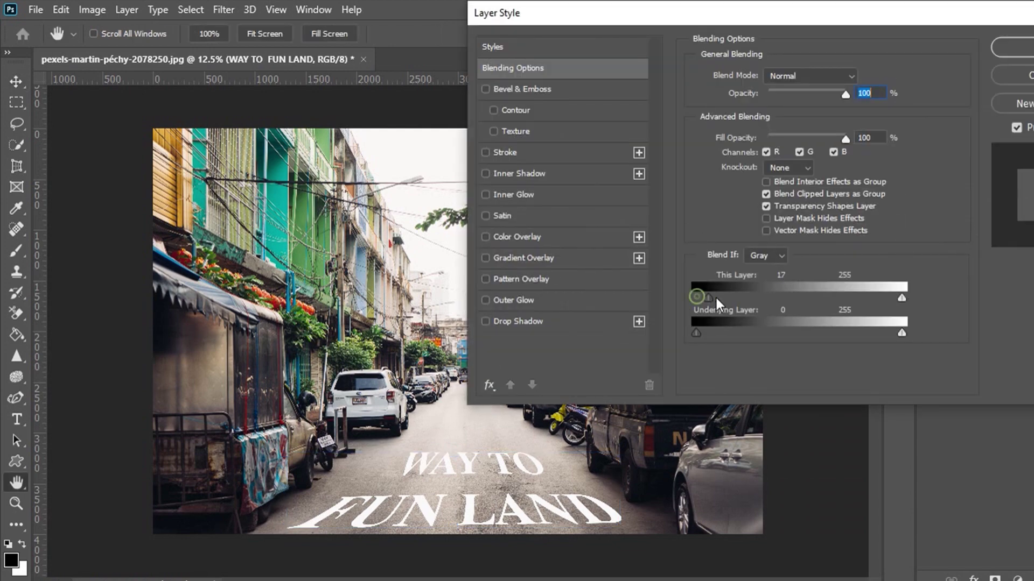
{"action": "left_click_drag", "start_coordinate": [700, 334], "coordinate": [785, 333]}
{"action": "left_click_drag", "start_coordinate": [901, 298], "coordinate": [871, 299]}
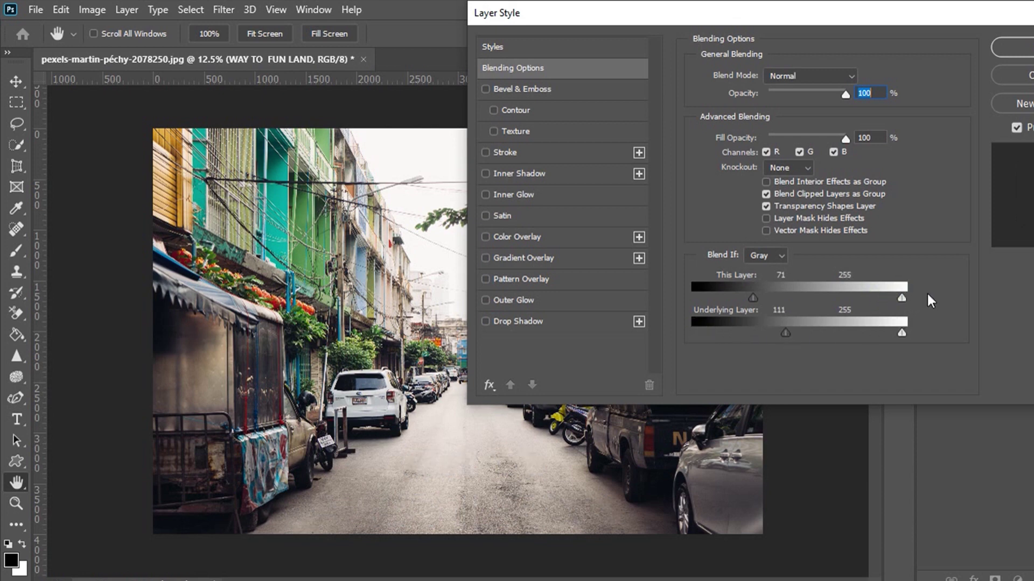
{"action": "left_click_drag", "start_coordinate": [752, 299], "coordinate": [696, 299]}
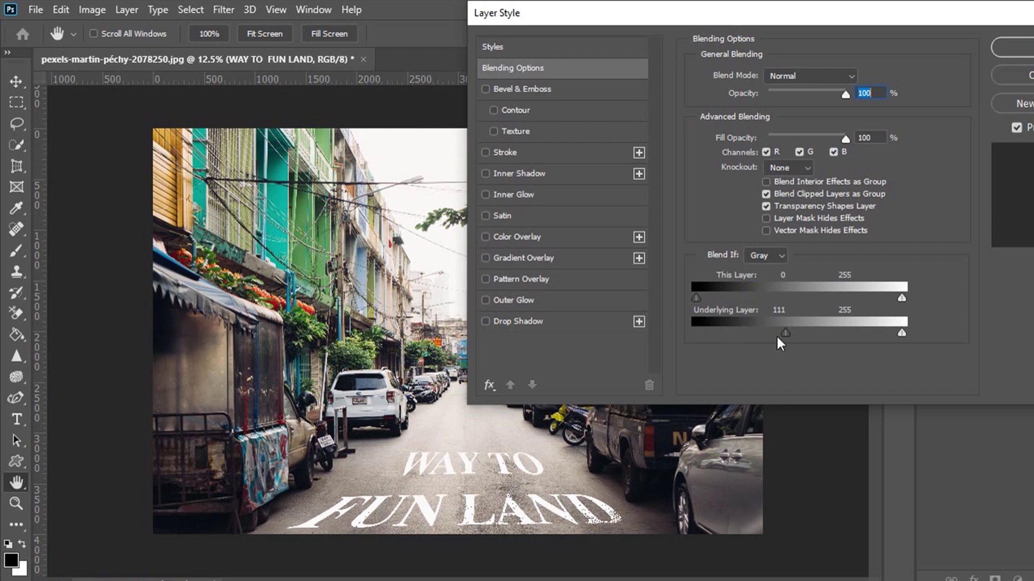
{"action": "left_click_drag", "start_coordinate": [785, 333], "coordinate": [696, 333]}
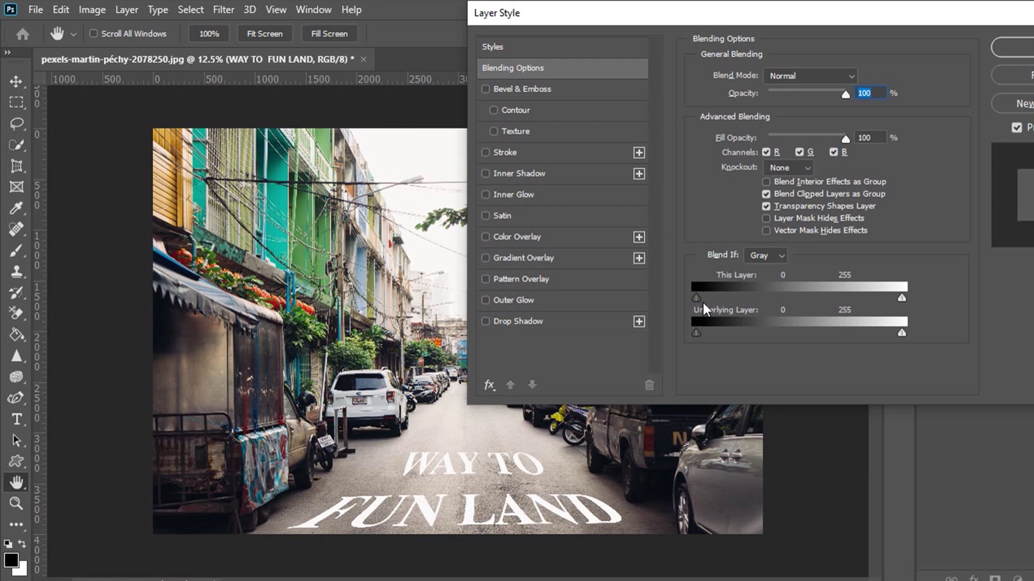
{"action": "left_click_drag", "start_coordinate": [696, 299], "coordinate": [795, 299]}
- Split the Underlying Layer slider to 190/239 so road texture shows through, and apply
{"action": "left_click_drag", "start_coordinate": [697, 333], "coordinate": [830, 329]}
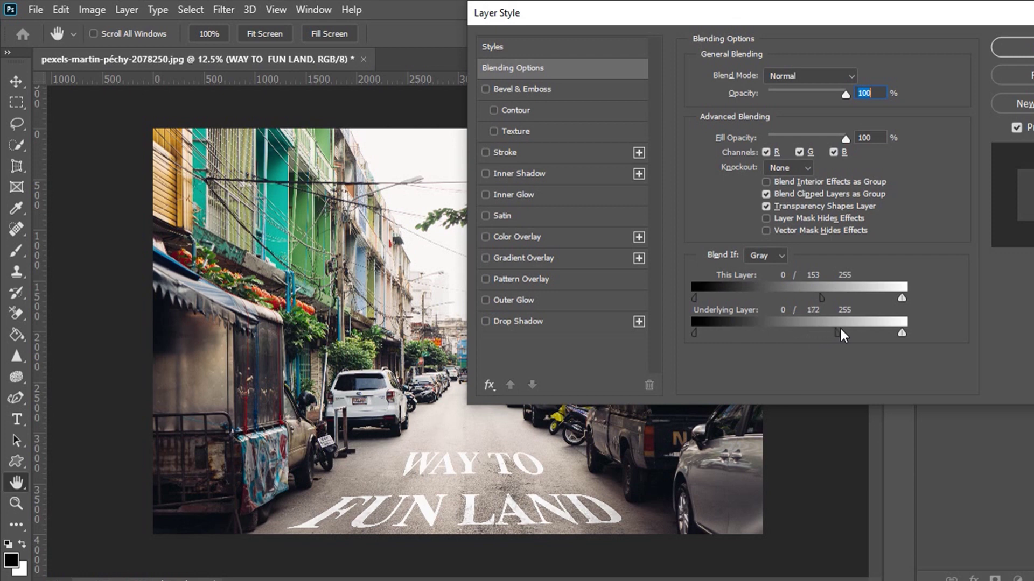
{"action": "left_click_drag", "start_coordinate": [838, 333], "coordinate": [901, 333]}
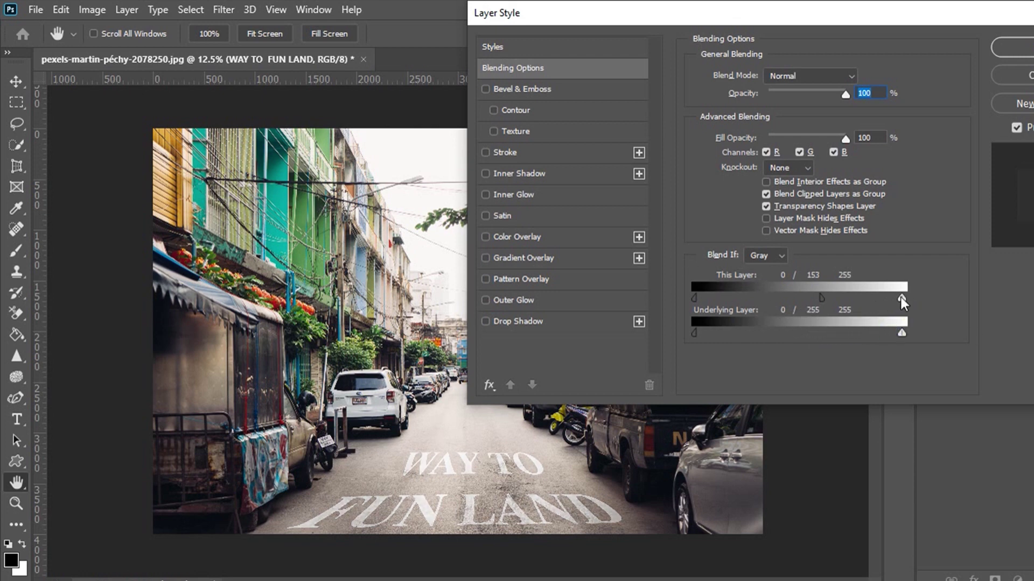
{"action": "left_click_drag", "start_coordinate": [902, 334], "coordinate": [889, 334]}
{"action": "left_click_drag", "start_coordinate": [787, 334], "coordinate": [786, 334]}
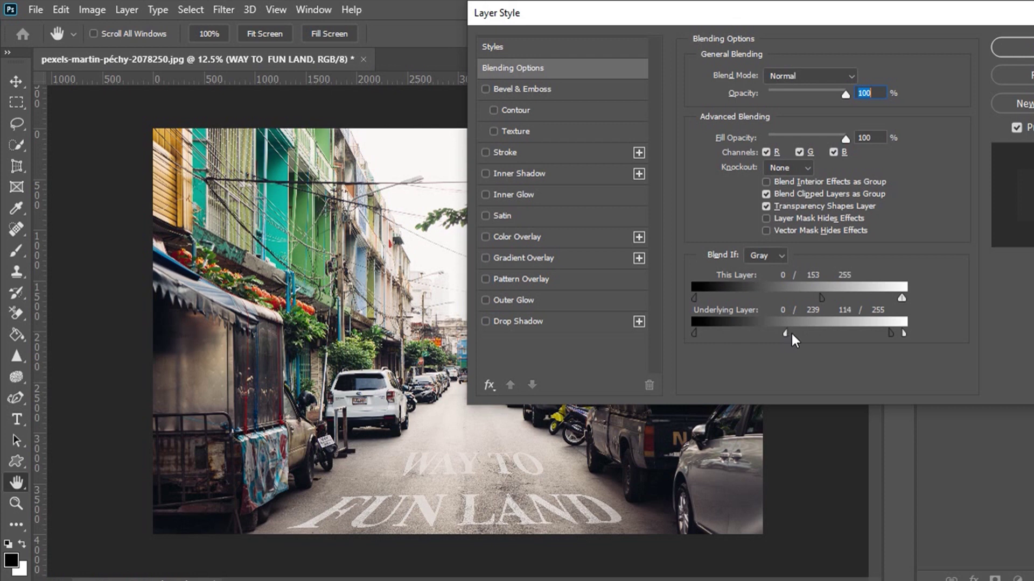
{"action": "left_click_drag", "start_coordinate": [793, 330], "coordinate": [837, 334]}
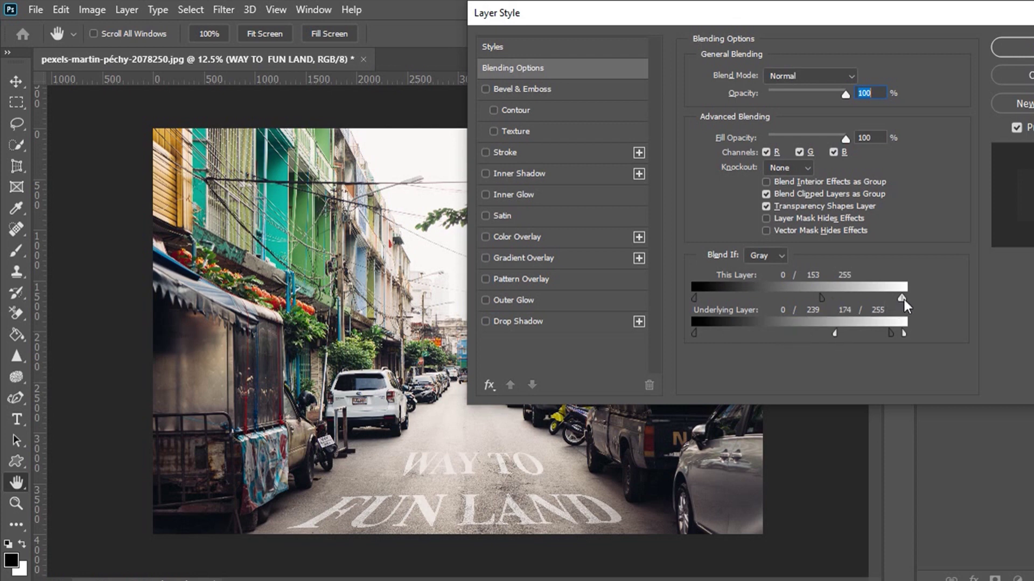
{"action": "left_click_drag", "start_coordinate": [901, 298], "coordinate": [863, 298]}
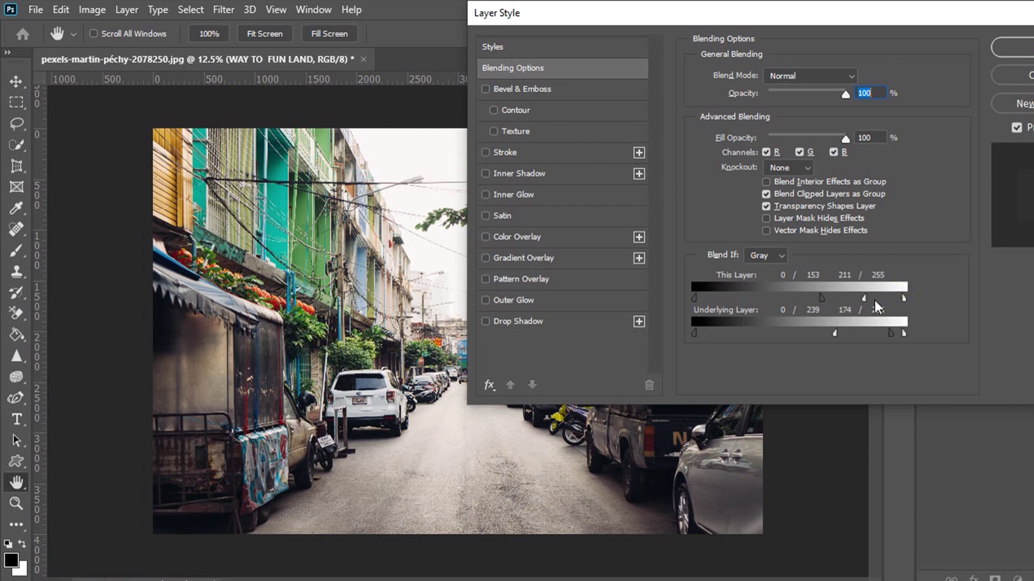
{"action": "left_click_drag", "start_coordinate": [865, 297], "coordinate": [903, 298]}
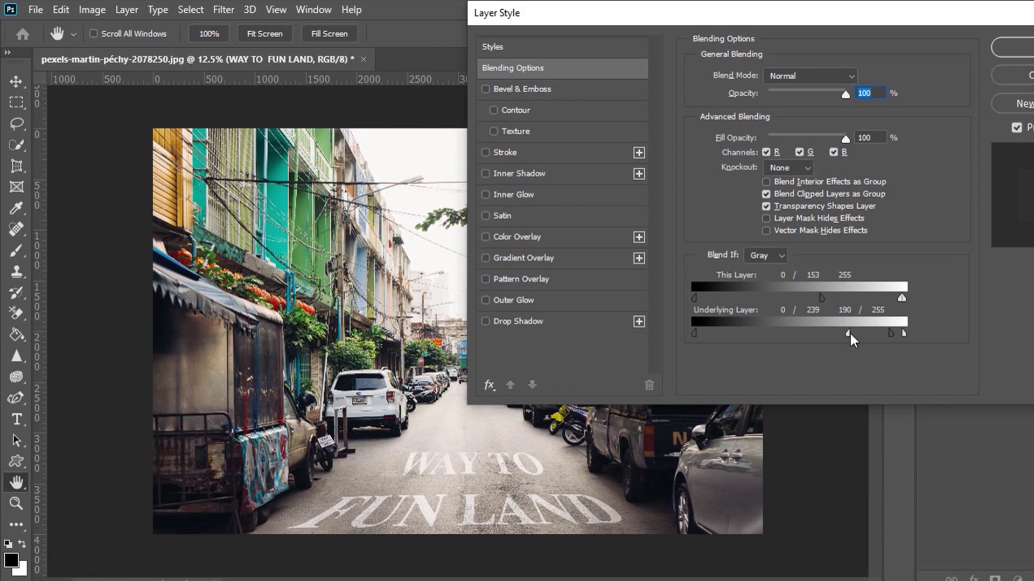
{"action": "left_click", "coordinate": [1024, 49]}
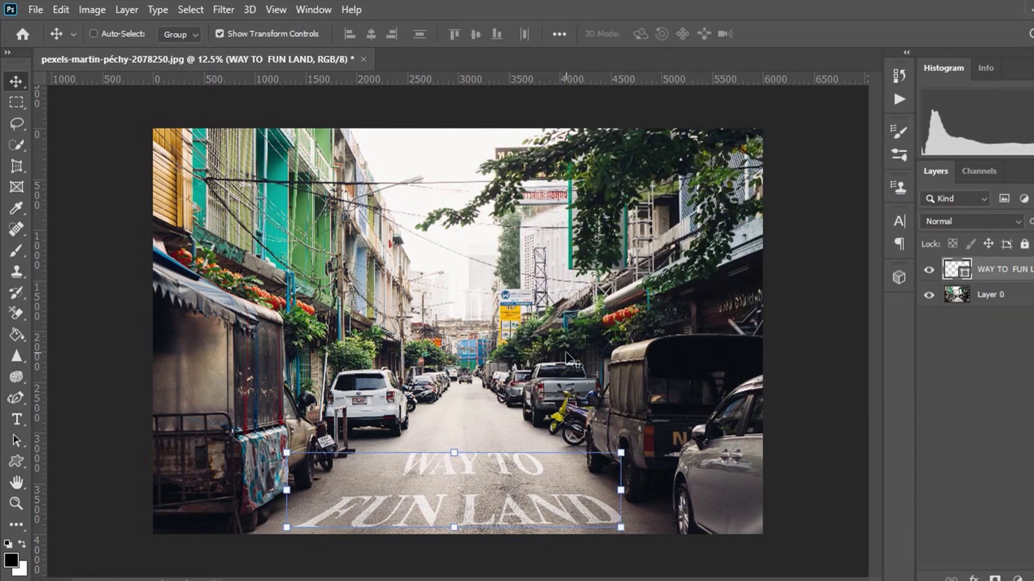
- Deselect the text layer to view the finished painted road lettering
{"action": "left_click", "coordinate": [1016, 365]}
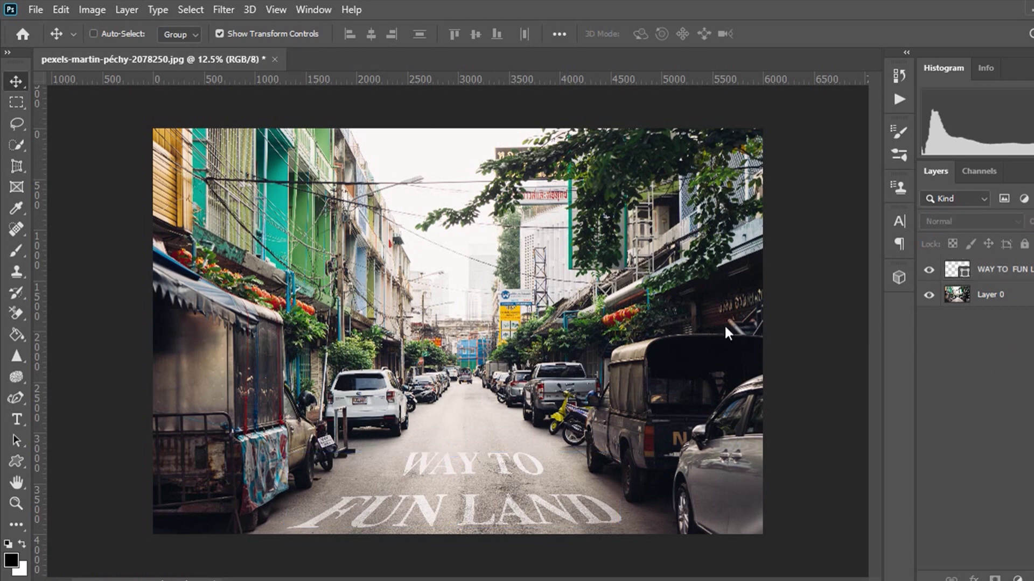